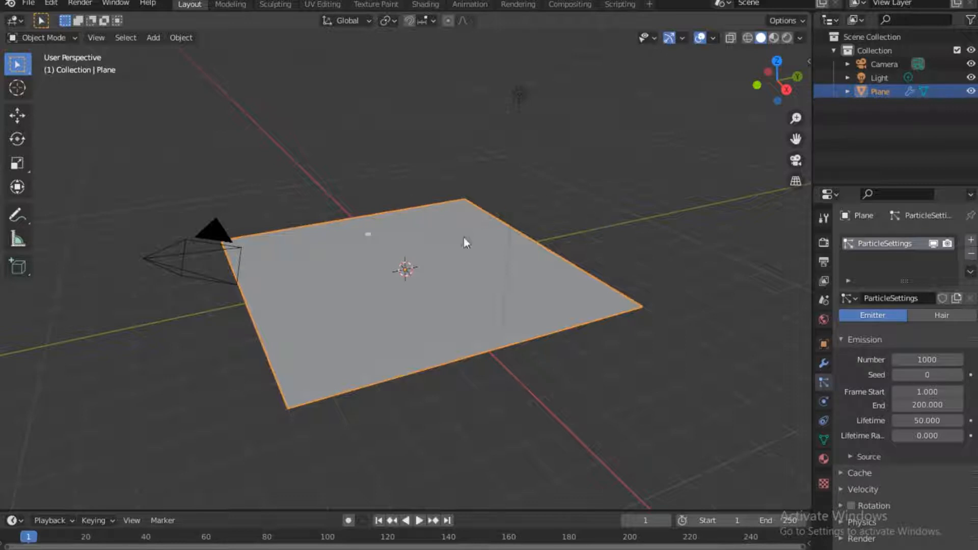
Step: Turn the plane's particle system into Hair with a hair length of 0.1 m and 50000 hairs
{"action": "left_click", "coordinate": [946, 316]}
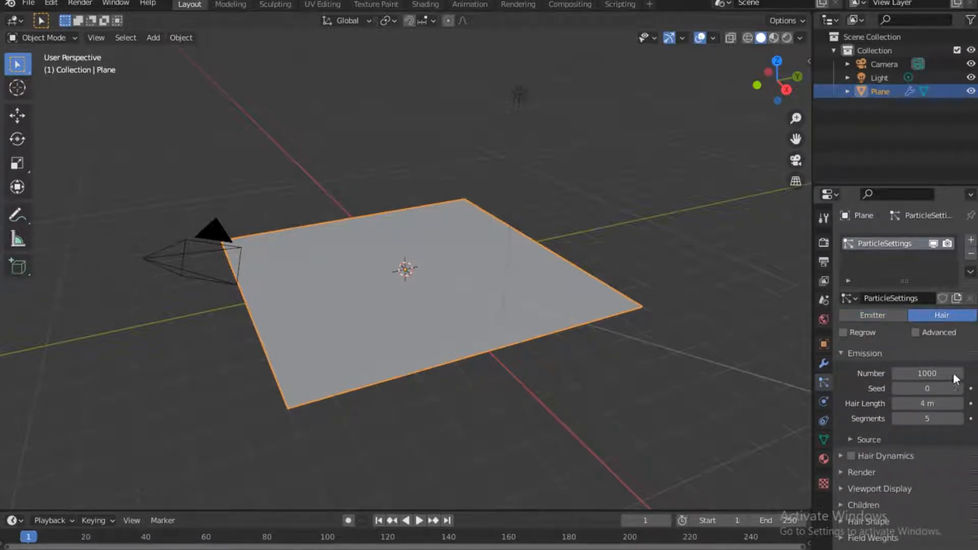
{"action": "left_click", "coordinate": [928, 405]}
{"action": "type", "text": "0.1"}
{"action": "key", "text": "Return"}
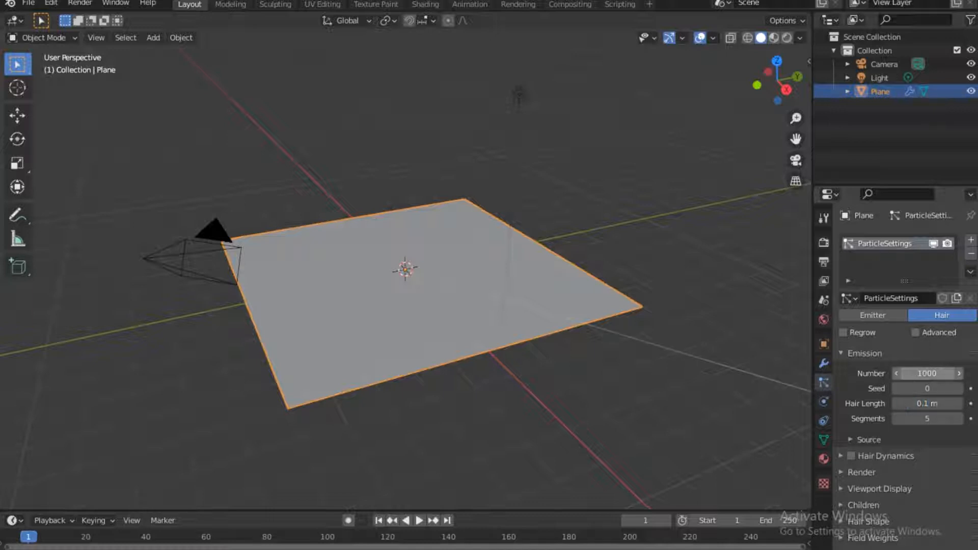
{"action": "left_click", "coordinate": [920, 375]}
{"action": "left_click_drag", "start_coordinate": [906, 374], "coordinate": [900, 374]}
{"action": "type", "text": "50"}
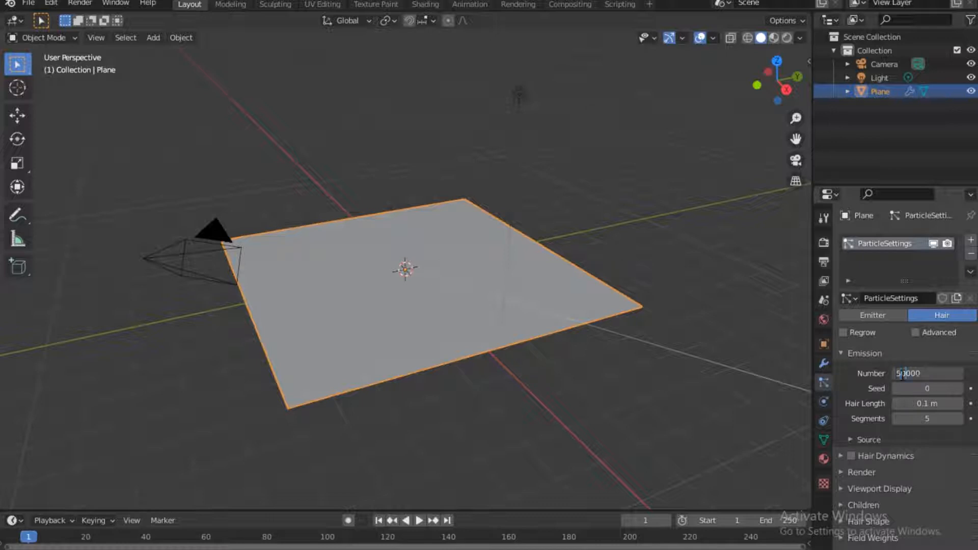
{"action": "key", "text": "Return"}
Step: Enable the advanced hair settings and set the Brownian force in the physics options to 0.1
{"action": "left_click", "coordinate": [917, 332]}
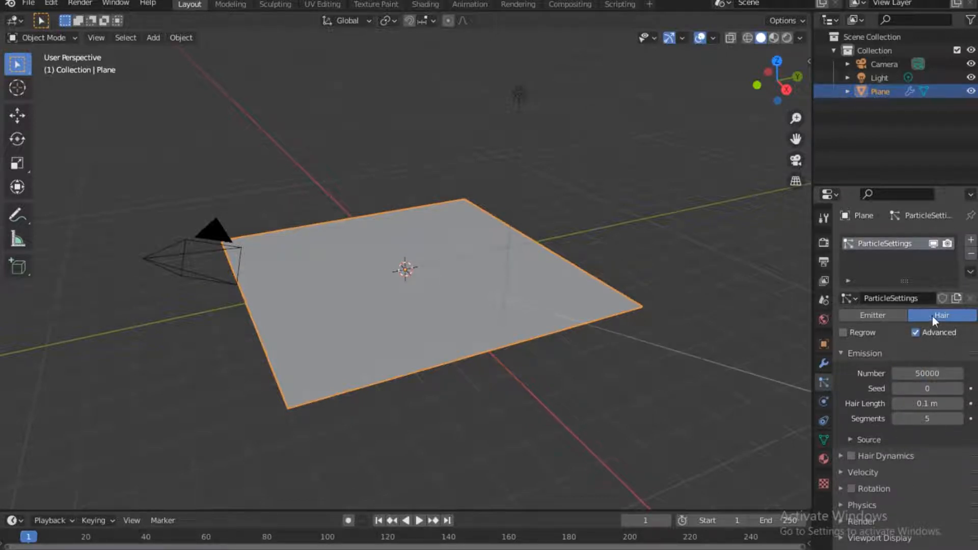
{"action": "scroll", "coordinate": [887, 347], "scroll_direction": "down", "scroll_amount": 5}
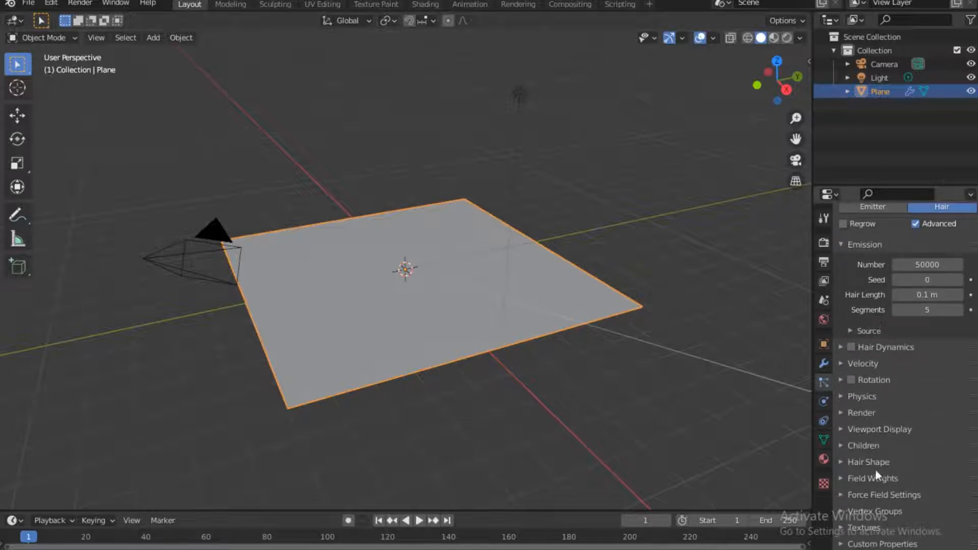
{"action": "left_click", "coordinate": [840, 396]}
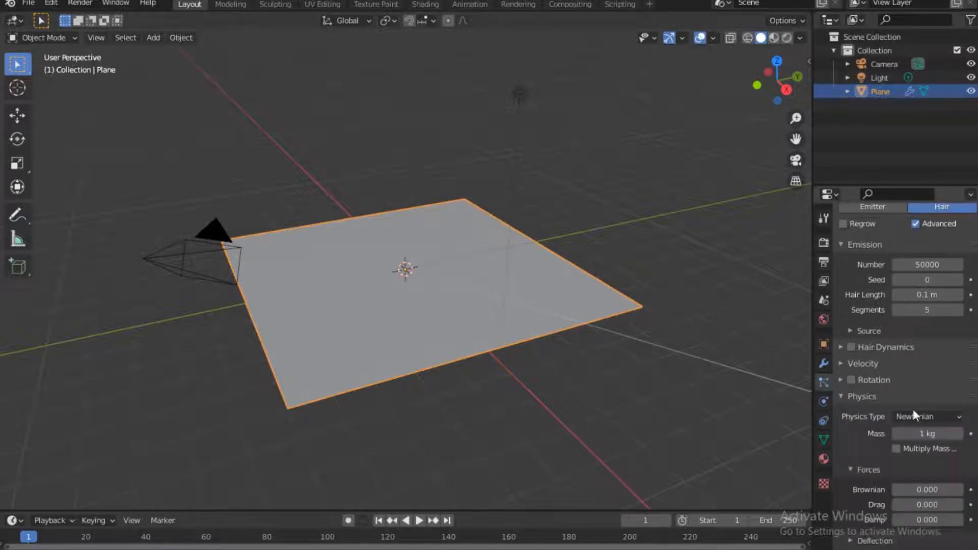
{"action": "scroll", "coordinate": [913, 408], "scroll_direction": "down", "scroll_amount": 6}
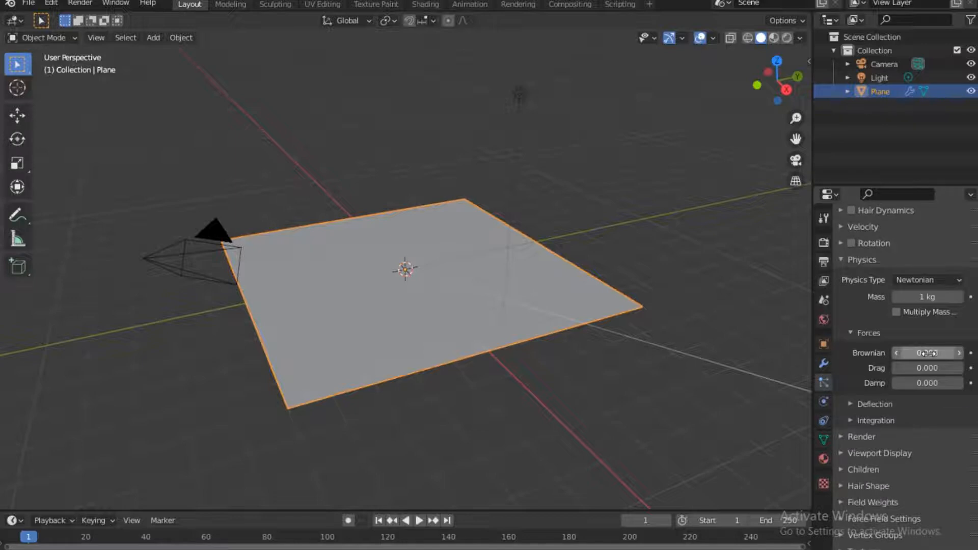
{"action": "left_click", "coordinate": [926, 353]}
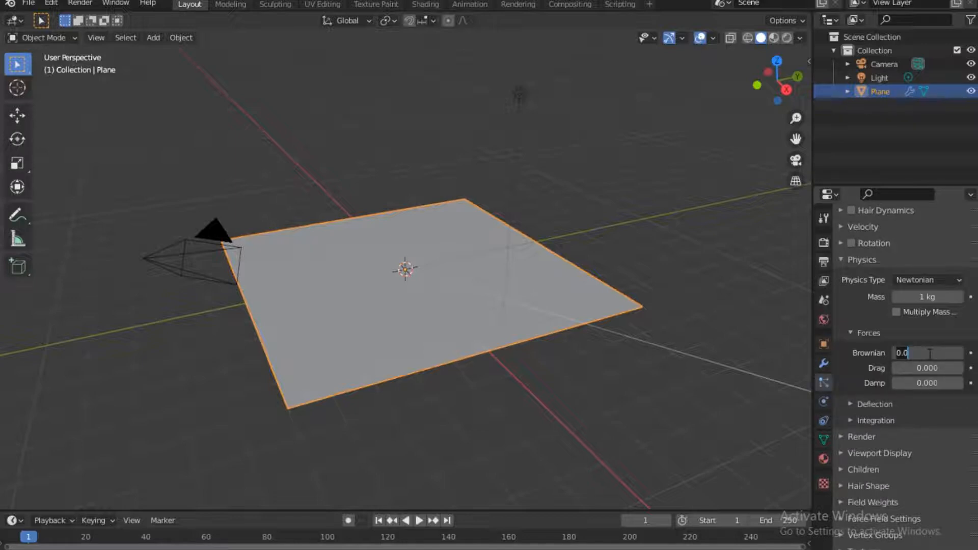
{"action": "type", "text": "0.1"}
{"action": "key", "text": "Return"}
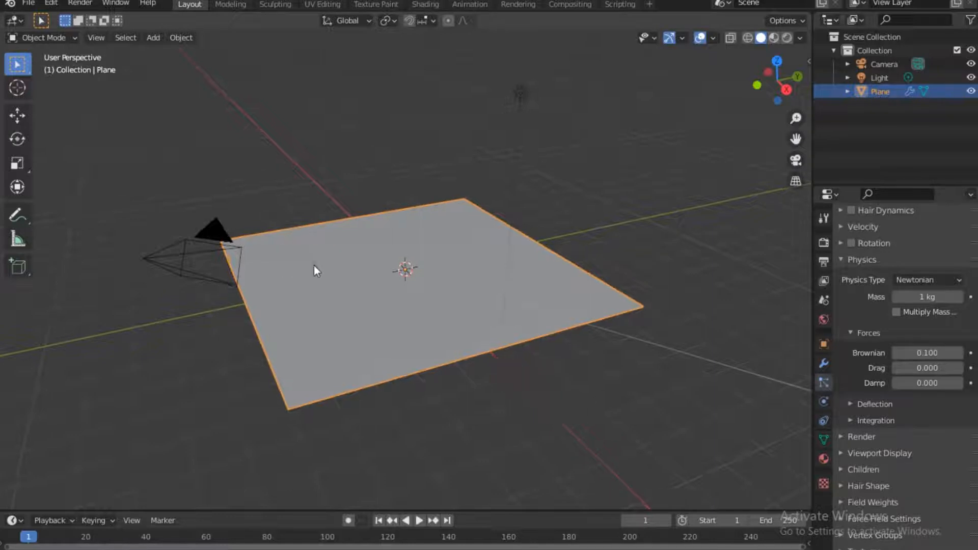
Step: Show the rendered preview through the camera and change the render engine to Cycles
{"action": "key", "text": "KP_0"}
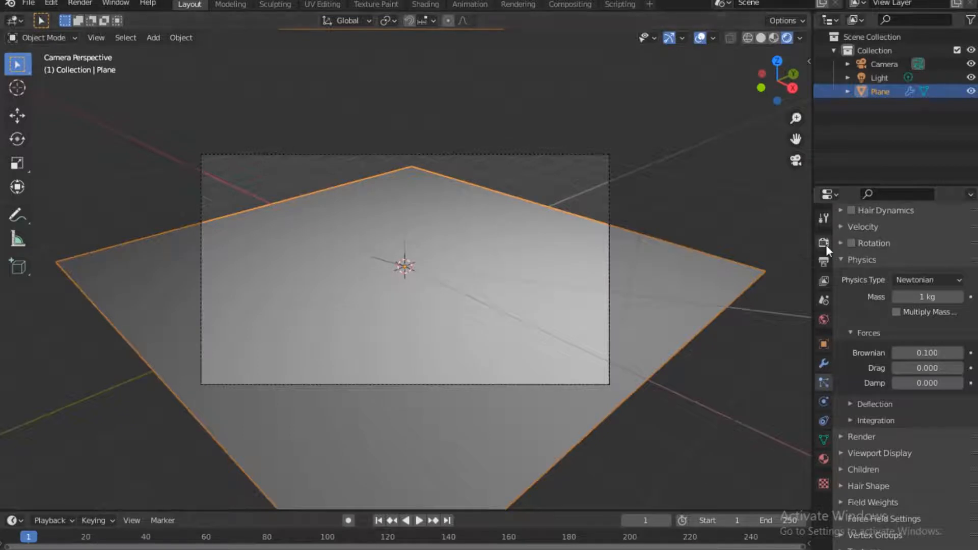
{"action": "left_click", "coordinate": [825, 243]}
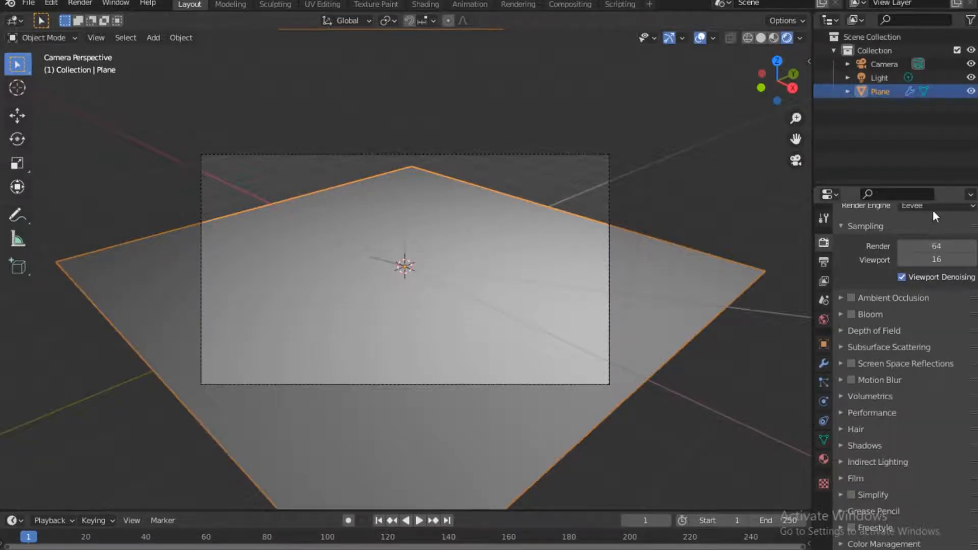
{"action": "scroll", "coordinate": [933, 210], "scroll_direction": "up", "scroll_amount": 2}
{"action": "left_click", "coordinate": [927, 242]}
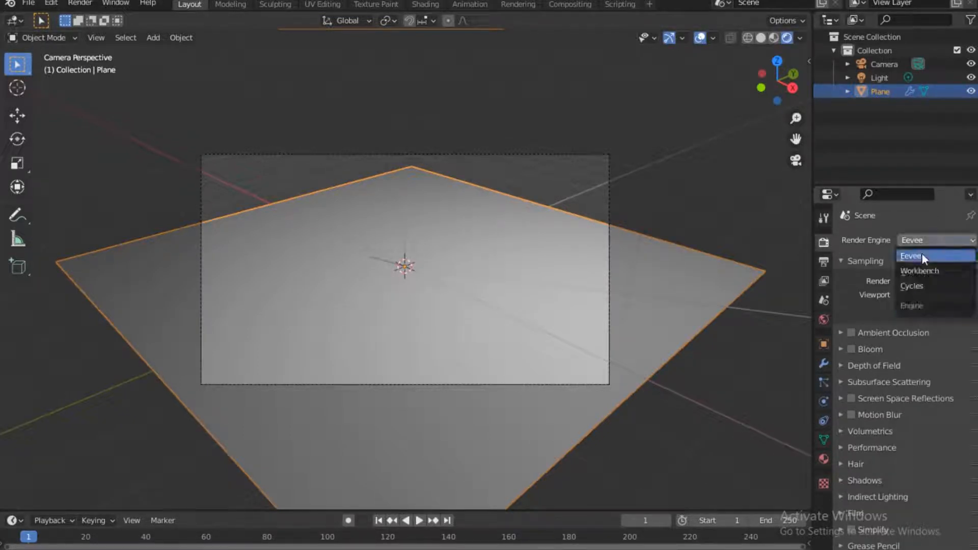
{"action": "left_click", "coordinate": [938, 286]}
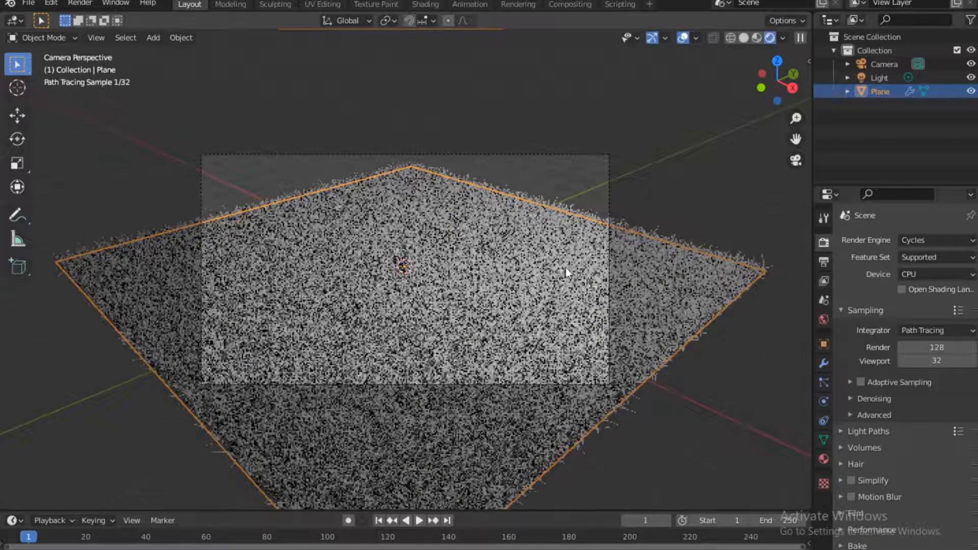
Step: Move the camera back about 4.6 m along its local Z axis and shift it slightly to reframe the plane
{"action": "left_click", "coordinate": [609, 159]}
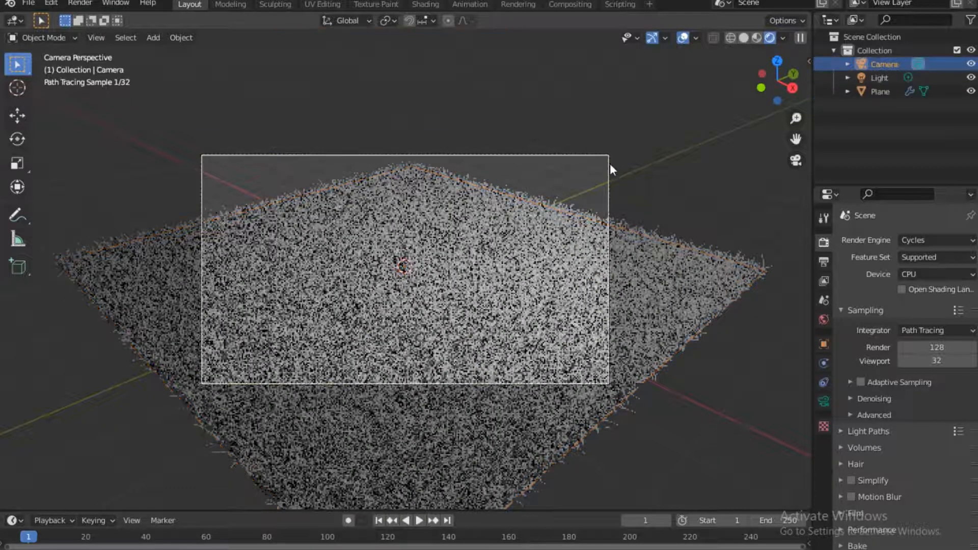
{"action": "left_click", "coordinate": [610, 216]}
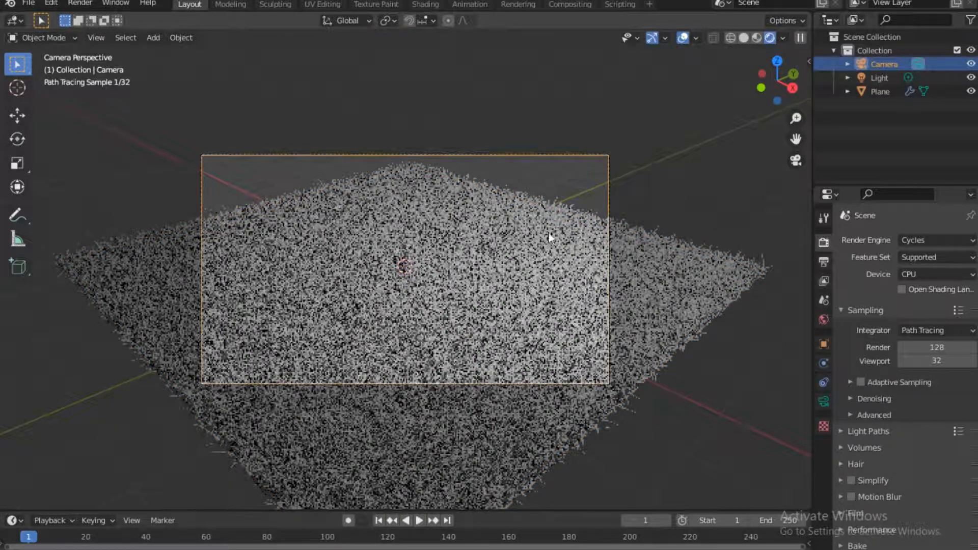
{"action": "key", "text": "g"}
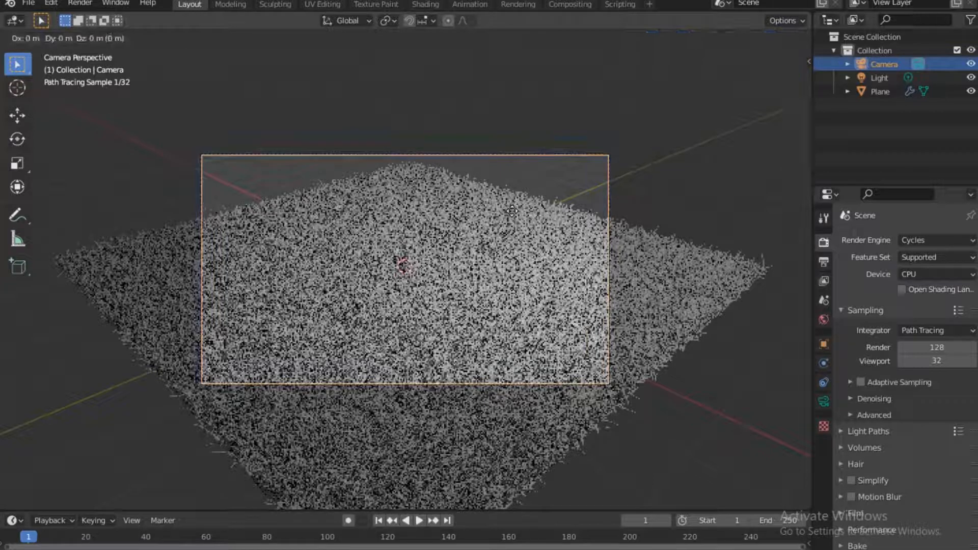
{"action": "key", "text": "z"}
{"action": "key", "text": "z"}
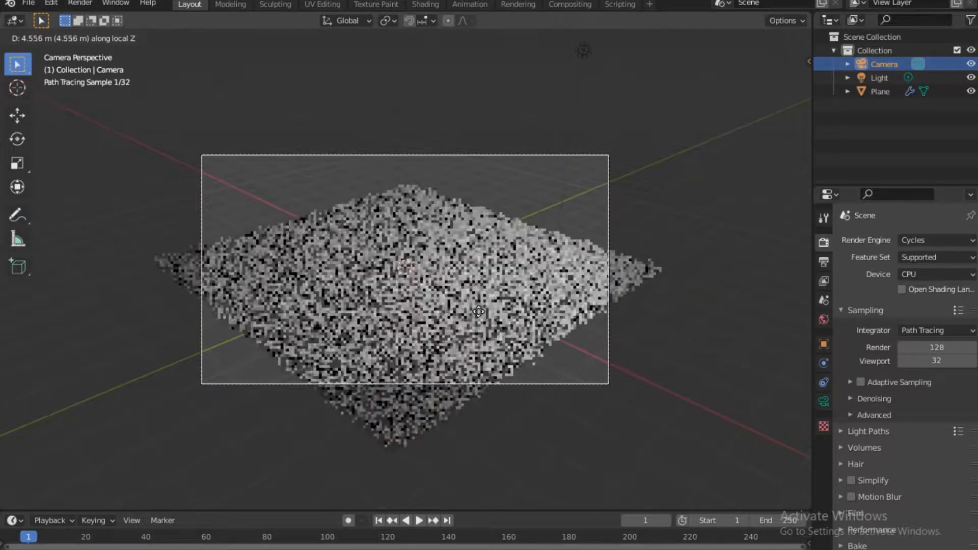
{"action": "left_click", "coordinate": [482, 314]}
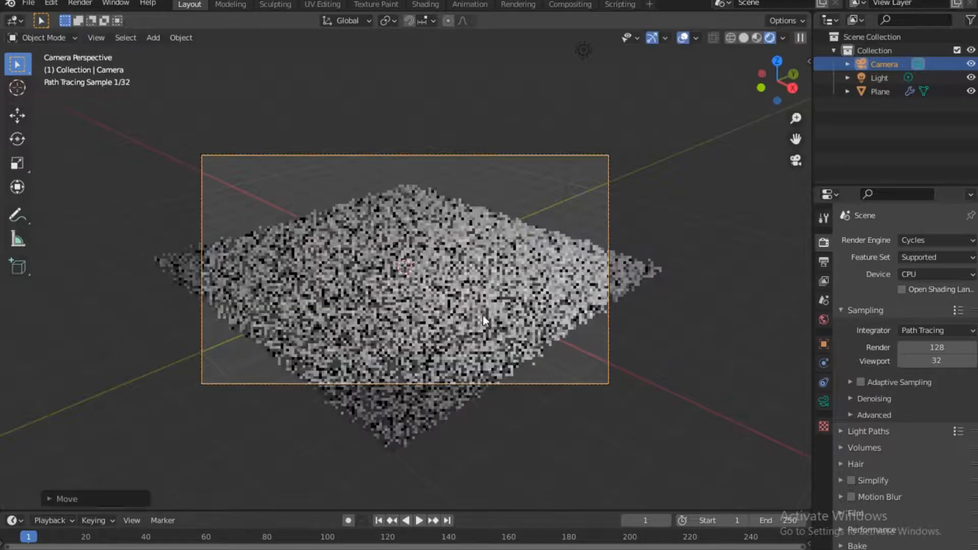
{"action": "key", "text": "g"}
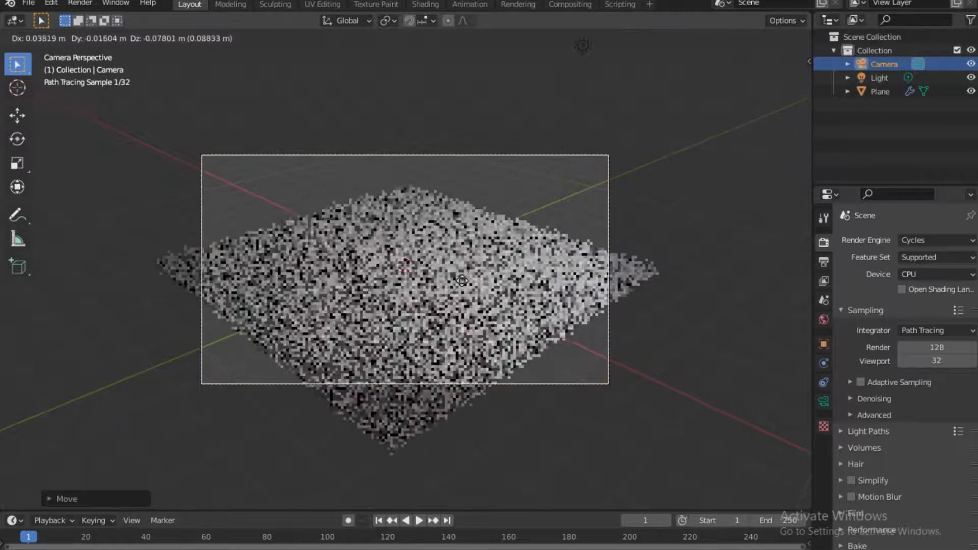
{"action": "left_click", "coordinate": [457, 309]}
Step: Give the plane a new material with a green base color of about hue 0.324, saturation 0.928 and value 0.8
{"action": "left_click", "coordinate": [457, 217]}
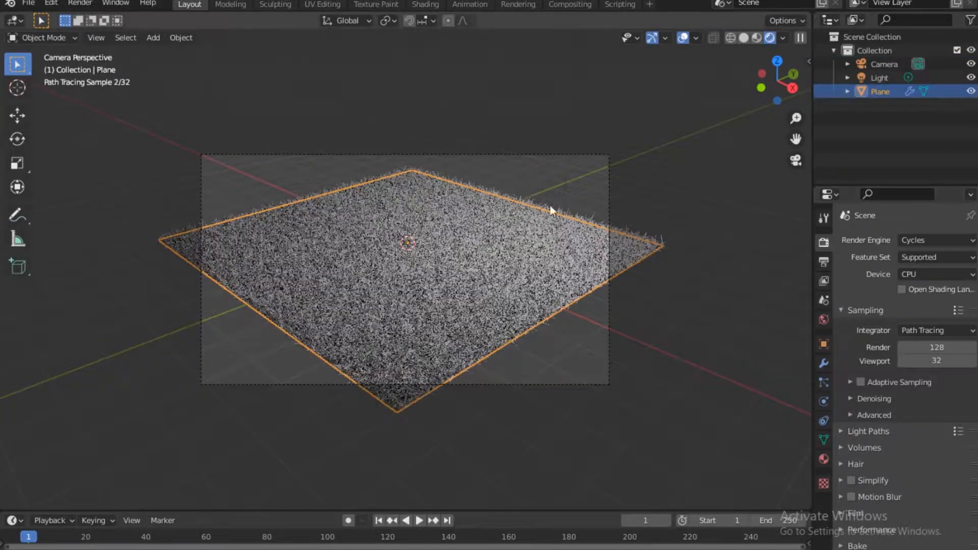
{"action": "left_click", "coordinate": [824, 459]}
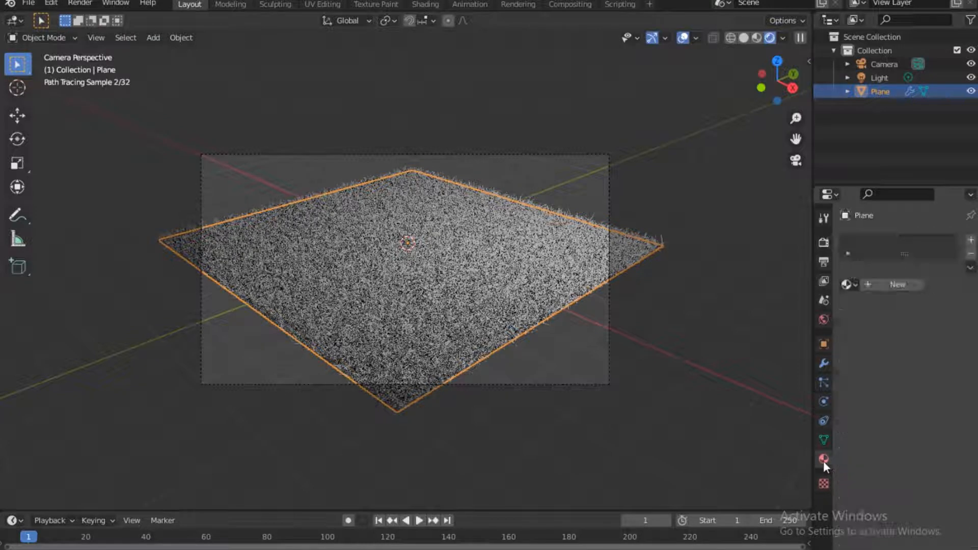
{"action": "left_click", "coordinate": [901, 285]}
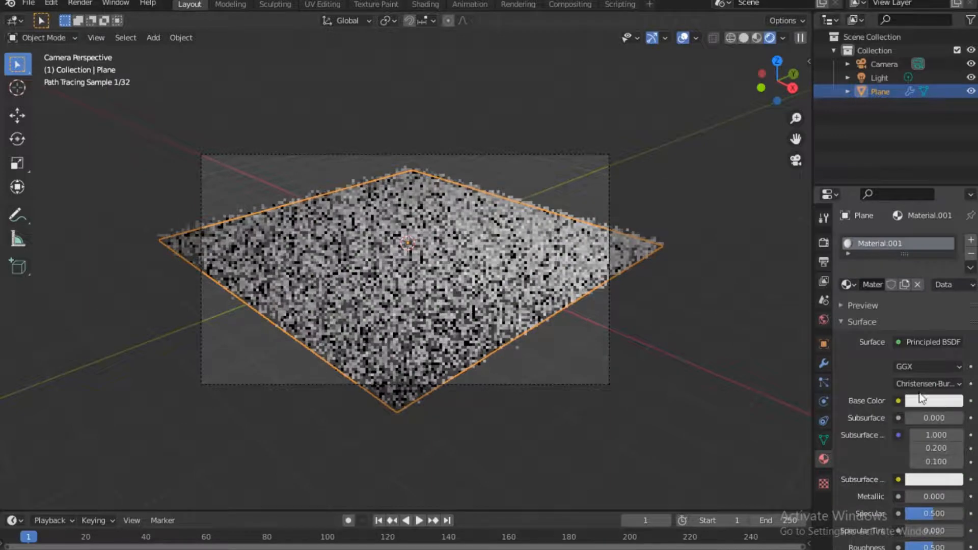
{"action": "left_click", "coordinate": [921, 398]}
{"action": "left_click", "coordinate": [848, 227]}
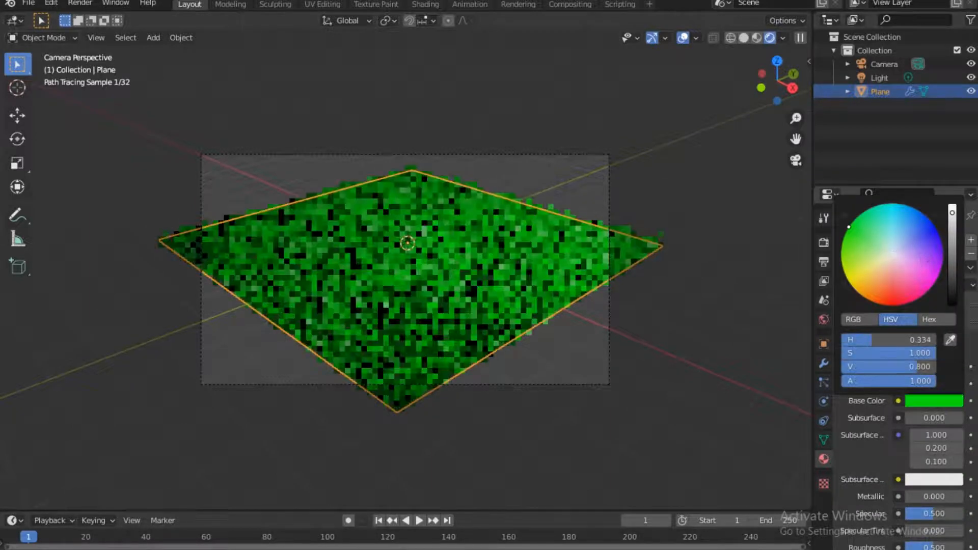
{"action": "left_click_drag", "start_coordinate": [849, 226], "coordinate": [854, 260]}
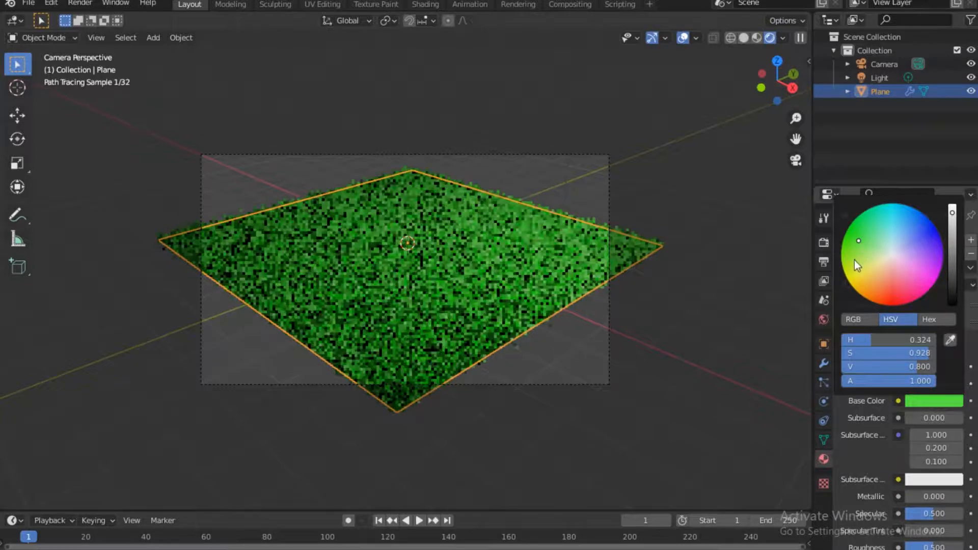
{"action": "left_click", "coordinate": [603, 212]}
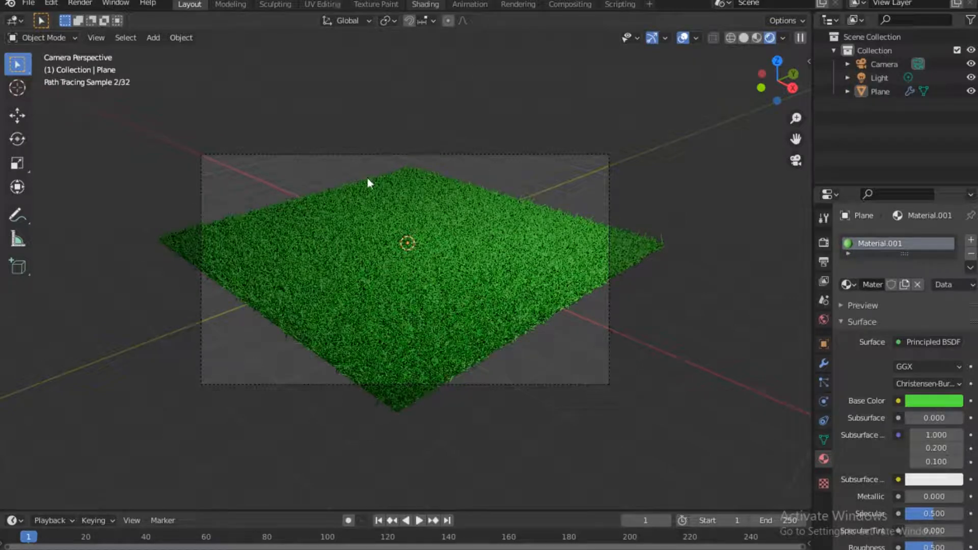
Step: Display the World shader nodes in the Shading workspace, with the 3D view in solid shading
{"action": "left_click", "coordinate": [420, 3]}
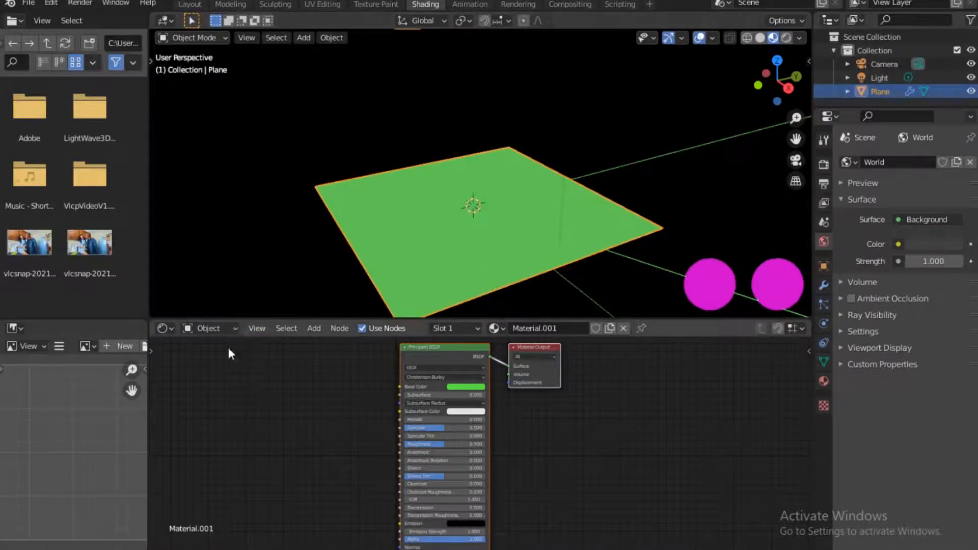
{"action": "left_click", "coordinate": [209, 328]}
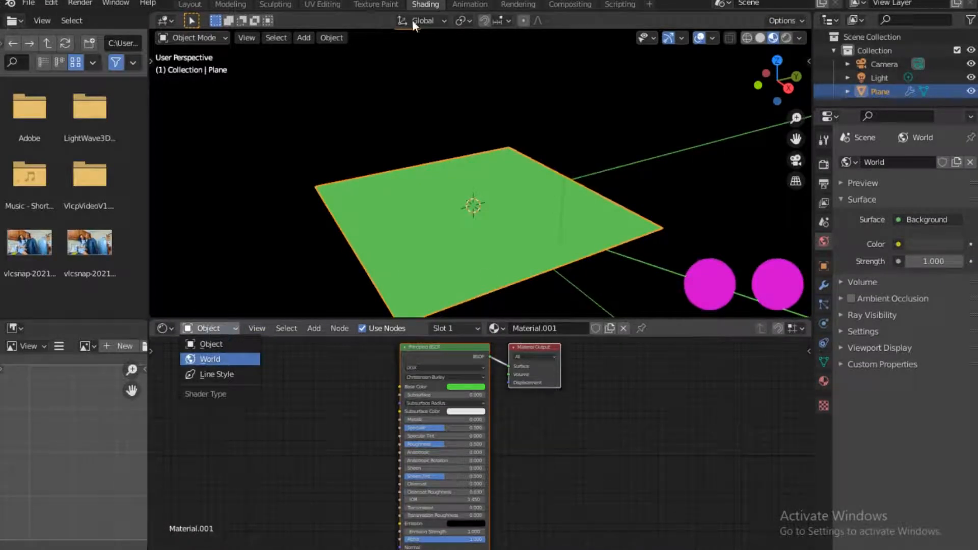
{"action": "left_click", "coordinate": [221, 355]}
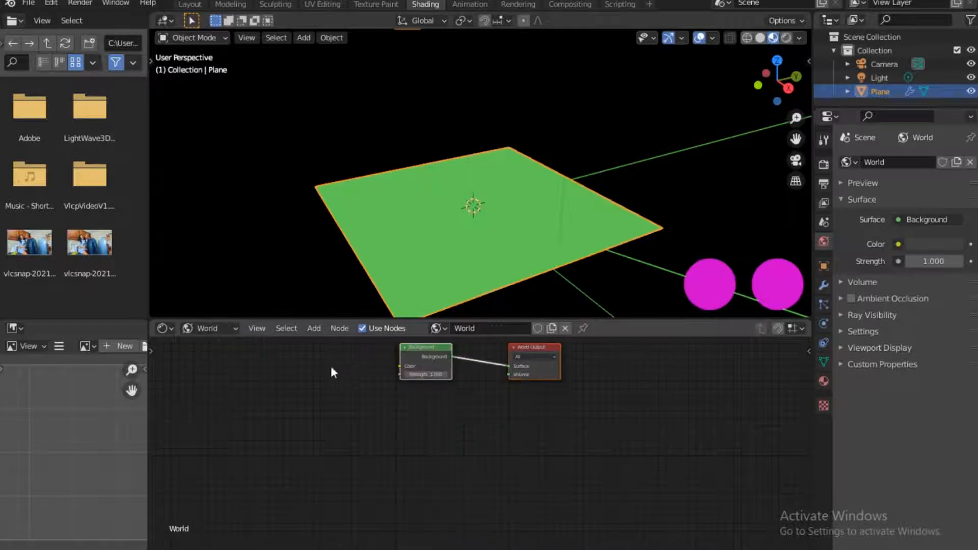
{"action": "left_click", "coordinate": [759, 38]}
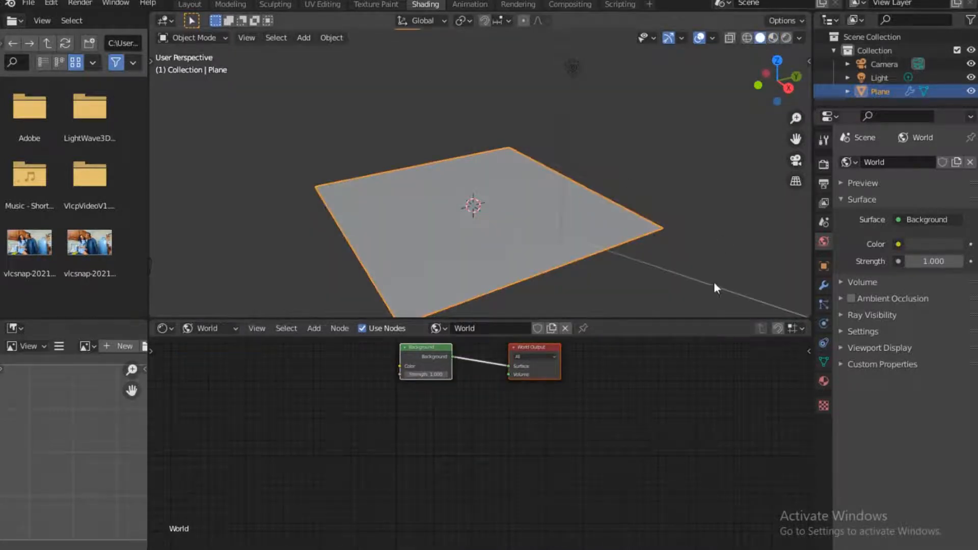
Step: Add an Environment Texture node to the world and connect its Color output to the Background node's Color input
{"action": "key", "text": "shift+a"}
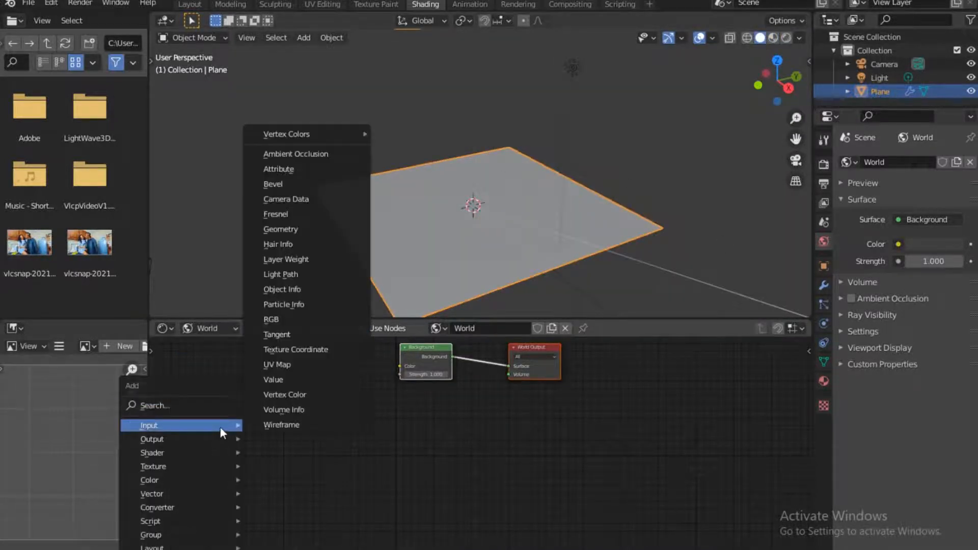
{"action": "left_click", "coordinate": [315, 373]}
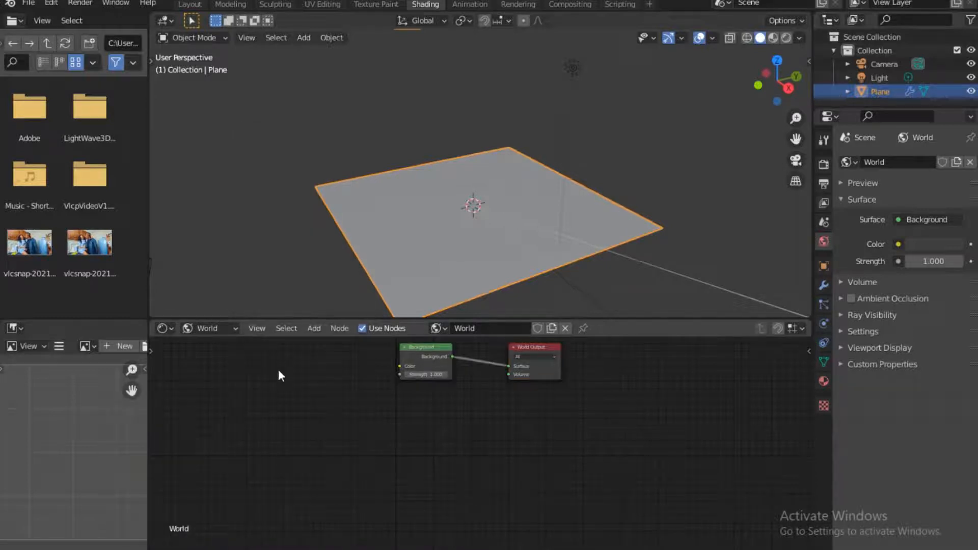
{"action": "key", "text": "shift+a"}
{"action": "left_click", "coordinate": [276, 375]}
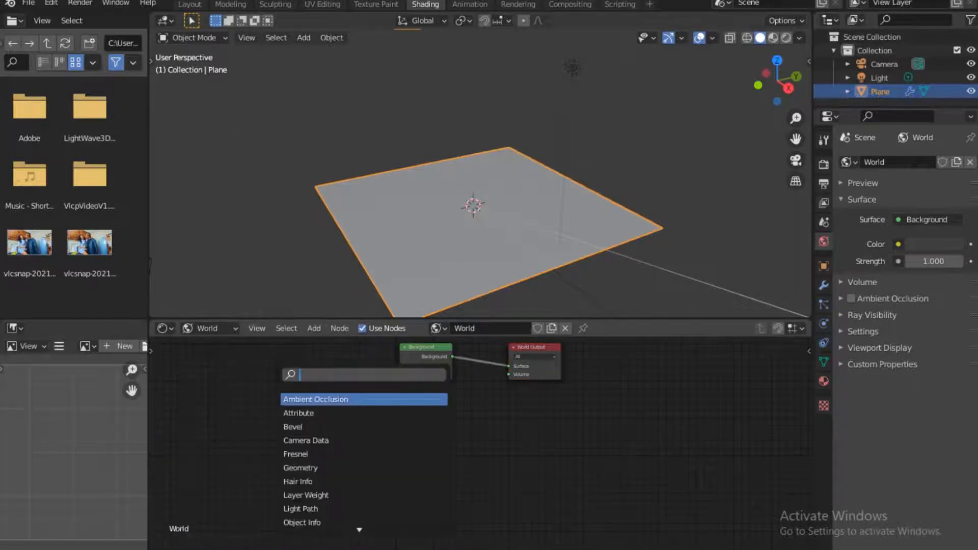
{"action": "type", "text": "en"}
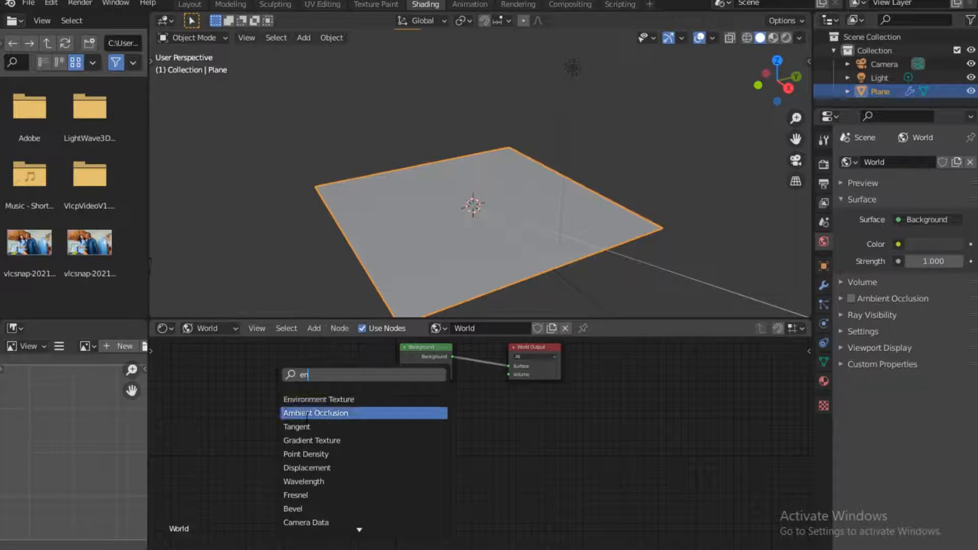
{"action": "left_click", "coordinate": [351, 398]}
{"action": "left_click", "coordinate": [350, 370]}
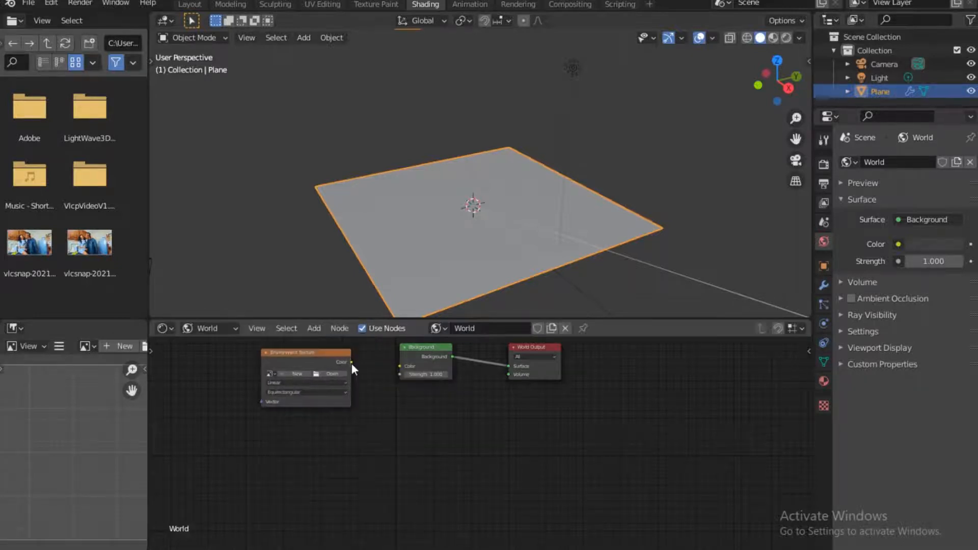
{"action": "left_click_drag", "start_coordinate": [351, 362], "coordinate": [401, 366]}
Step: Load sunflowers_4k.hdr from the Hdri folder into the world's Environment Texture node
{"action": "left_click", "coordinate": [332, 374]}
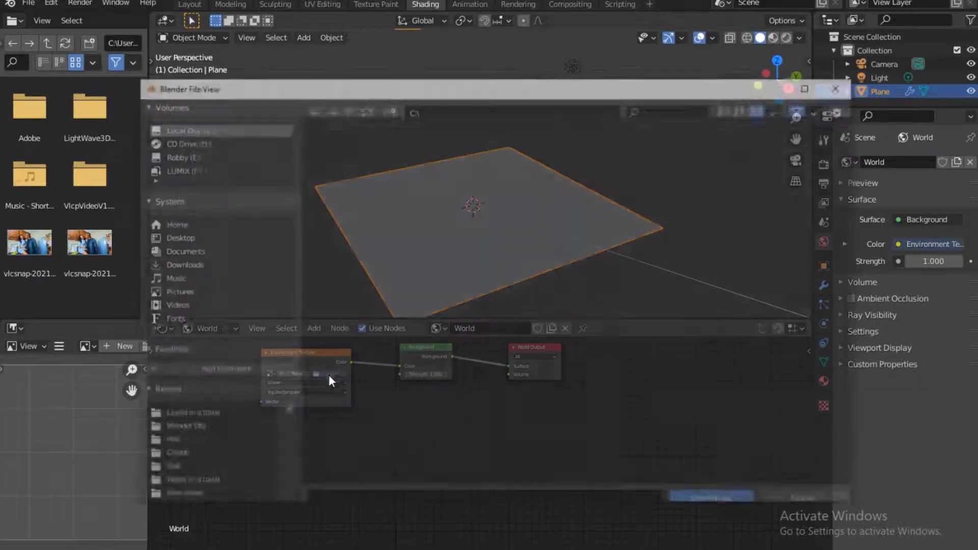
{"action": "left_click", "coordinate": [168, 442]}
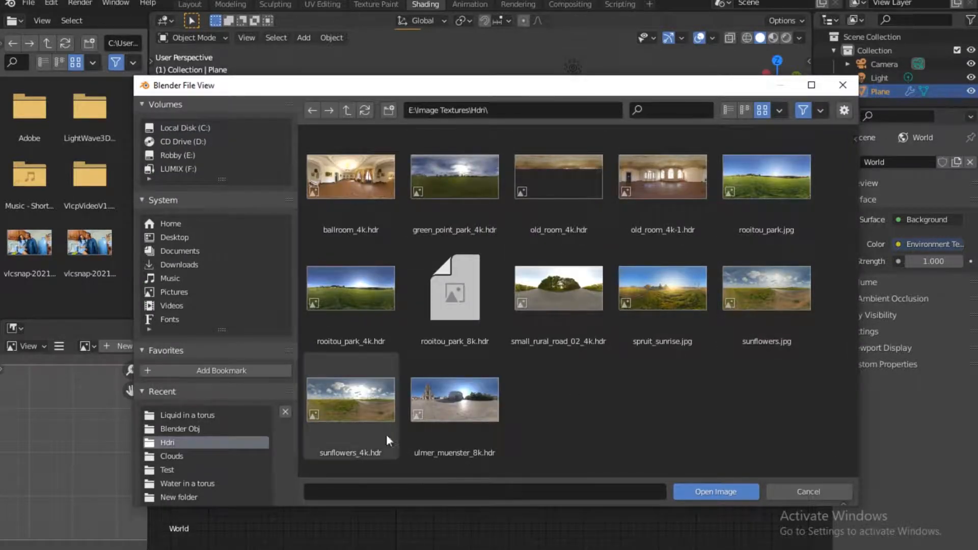
{"action": "left_click", "coordinate": [356, 393]}
{"action": "left_click", "coordinate": [756, 493]}
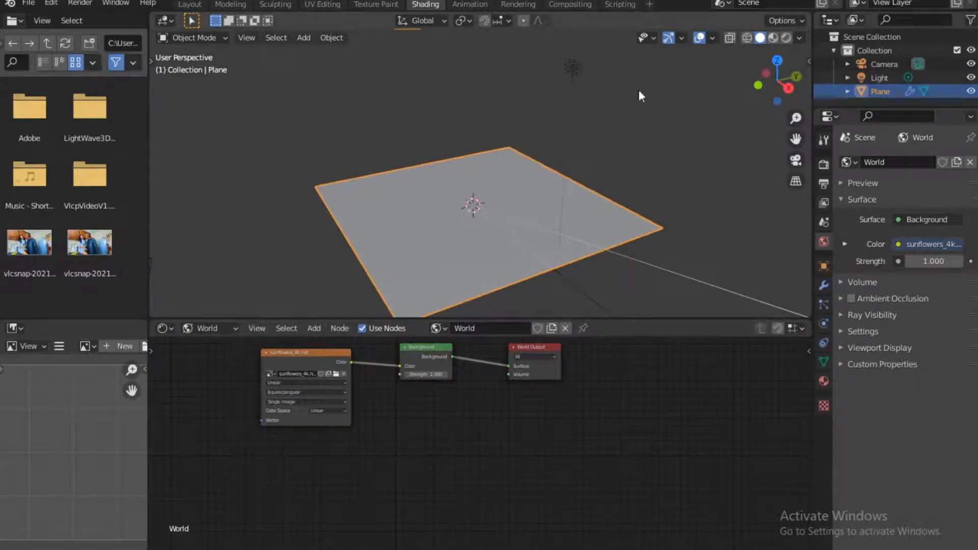
Step: Switch the 3D view to rendered shading and look at the grass plane through the camera
{"action": "mouse_move", "coordinate": [791, 65]}
{"action": "left_mouse_down"}
{"action": "mouse_move", "coordinate": [695, 104]}
{"action": "mouse_move", "coordinate": [616, 53]}
{"action": "mouse_move", "coordinate": [627, 47]}
{"action": "mouse_move", "coordinate": [694, 82]}
{"action": "mouse_move", "coordinate": [790, 60]}
{"action": "left_mouse_up"}
{"action": "scroll", "coordinate": [461, 240], "scroll_direction": "up", "scroll_amount": 1}
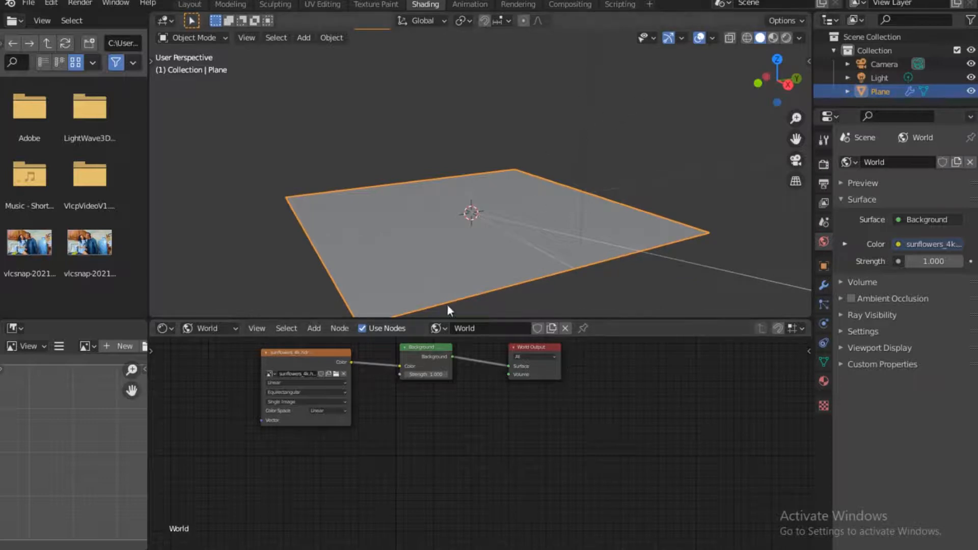
{"action": "left_click", "coordinate": [786, 39]}
{"action": "key", "text": "KP_0"}
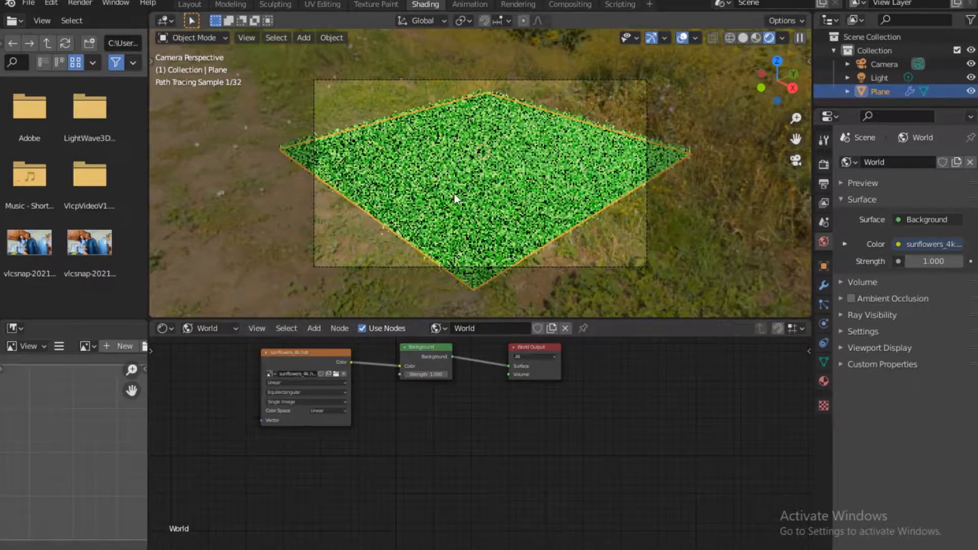
Step: Add a second plane at the scene's centre and scale it up well beyond the grass plane so its surface fills the camera frame
{"action": "key", "text": "shift+a"}
{"action": "mouse_move", "coordinate": [475, 150]}
{"action": "left_click", "coordinate": [569, 156]}
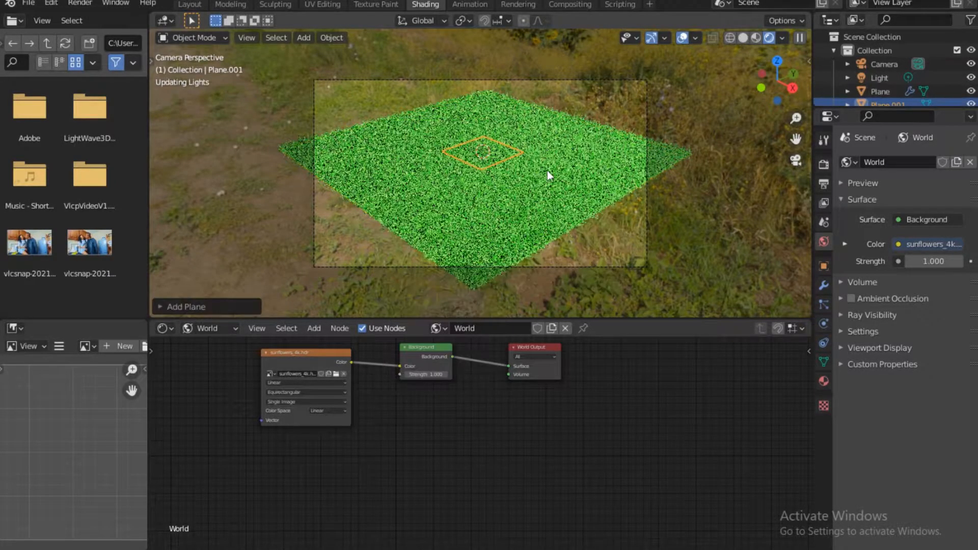
{"action": "key", "text": "s"}
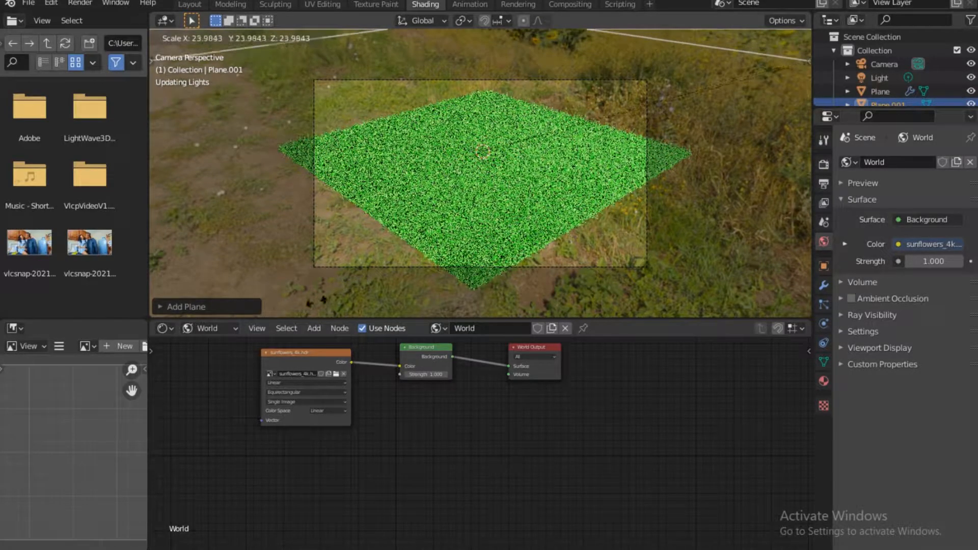
{"action": "left_click", "coordinate": [1, 36]}
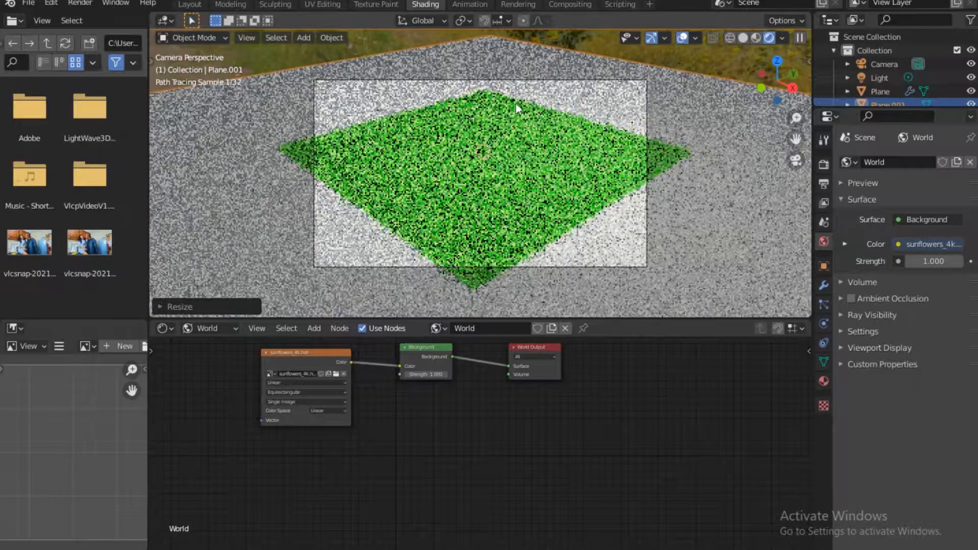
Step: Set the hair length of the grass plane's particle system to 0.2 m
{"action": "left_click", "coordinate": [551, 177]}
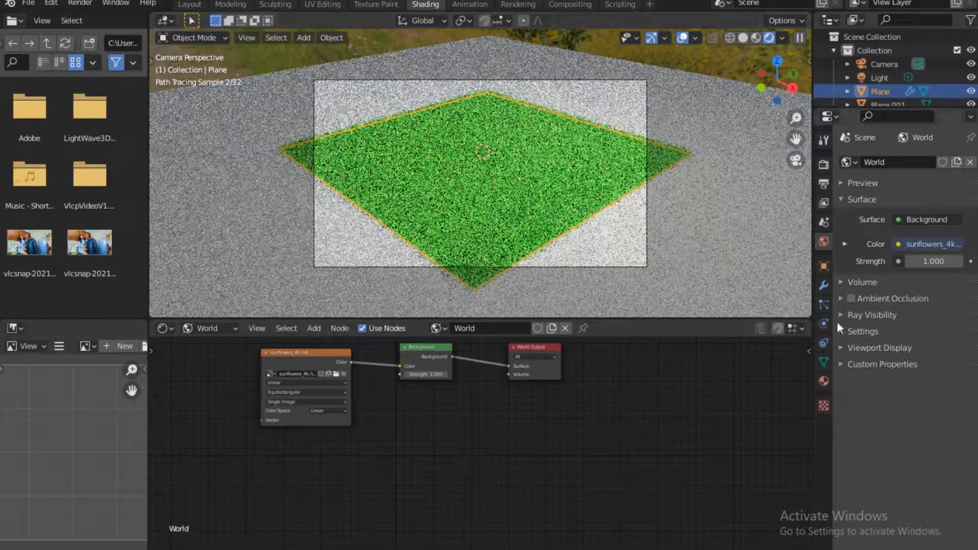
{"action": "left_click", "coordinate": [824, 306]}
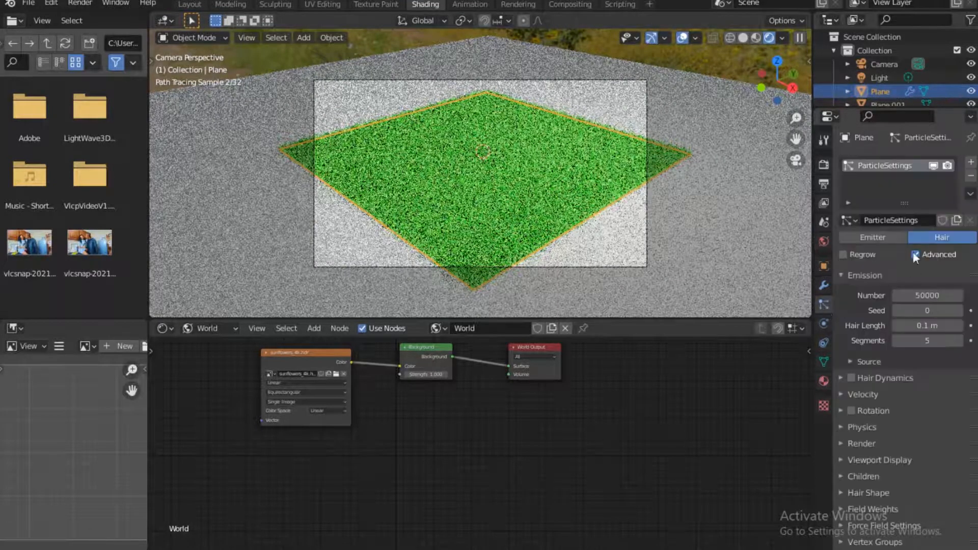
{"action": "left_click", "coordinate": [920, 325]}
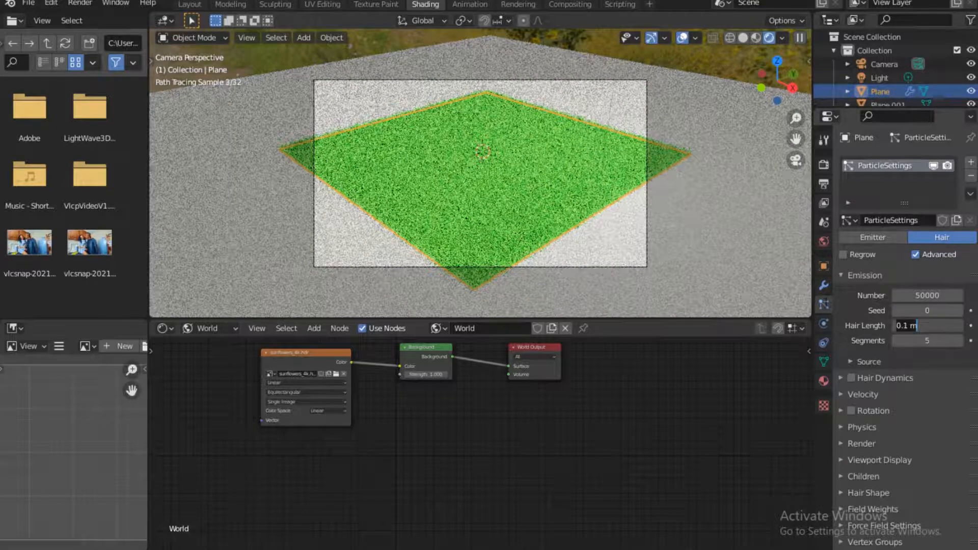
{"action": "left_click", "coordinate": [905, 326]}
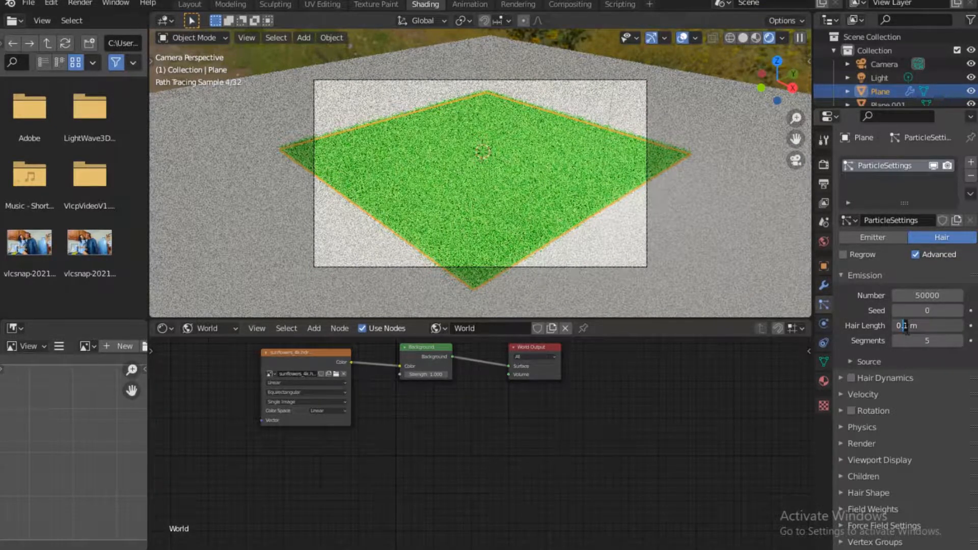
{"action": "type", "text": "2"}
{"action": "left_click", "coordinate": [470, 133]}
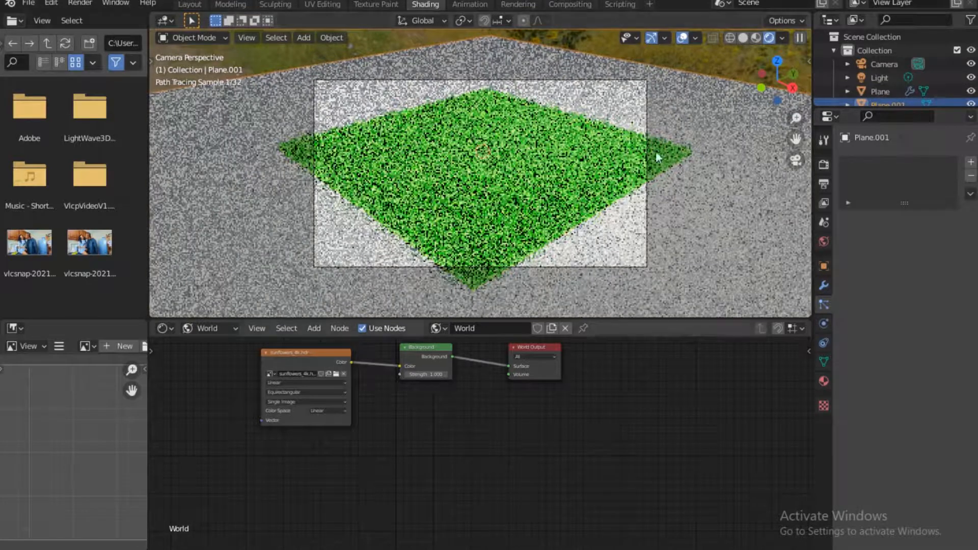